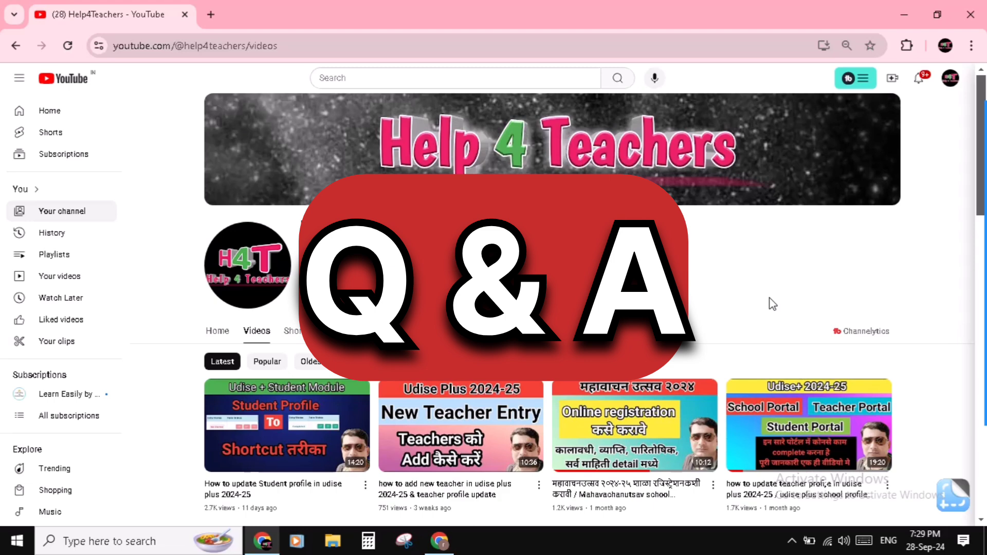
Step: Look through the latest videos on the Help4Teachers channel for the Udise Plus 2024-25 topics
{"action": "scroll", "coordinate": [773, 304], "scroll_direction": "down", "scroll_amount": 1}
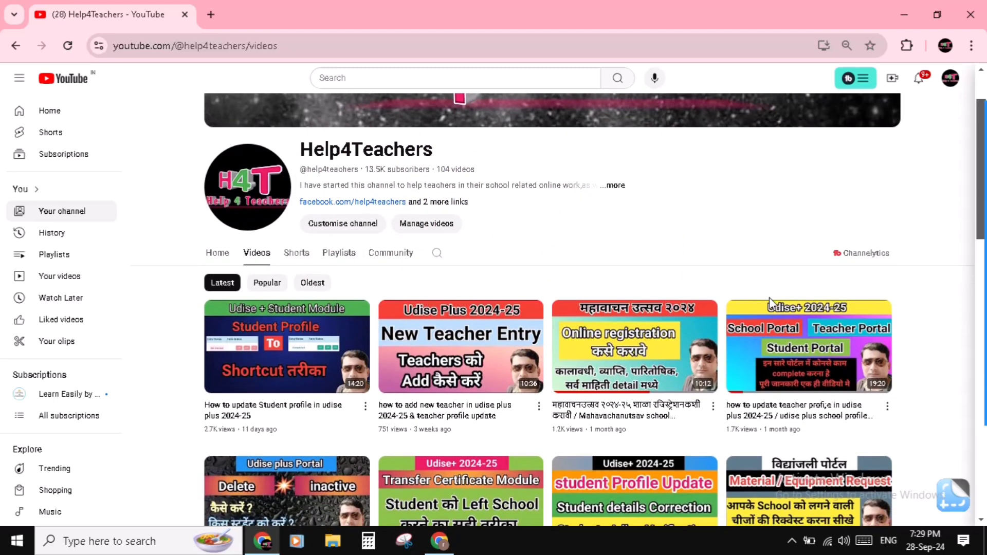
{"action": "scroll", "coordinate": [772, 304], "scroll_direction": "down", "scroll_amount": 1}
{"action": "scroll", "coordinate": [771, 304], "scroll_direction": "down", "scroll_amount": 1}
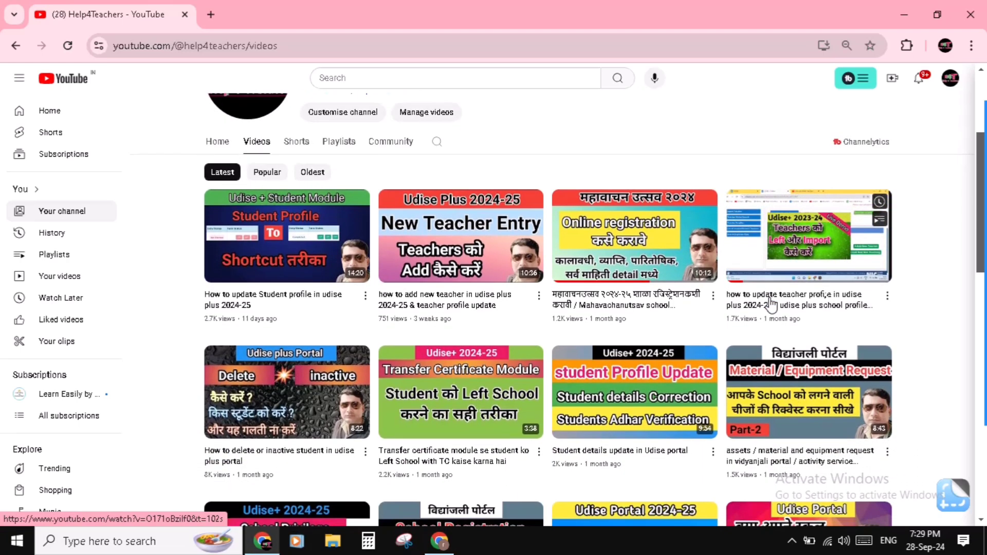
{"action": "scroll", "coordinate": [771, 304], "scroll_direction": "down", "scroll_amount": 1}
{"action": "scroll", "coordinate": [772, 305], "scroll_direction": "down", "scroll_amount": 1}
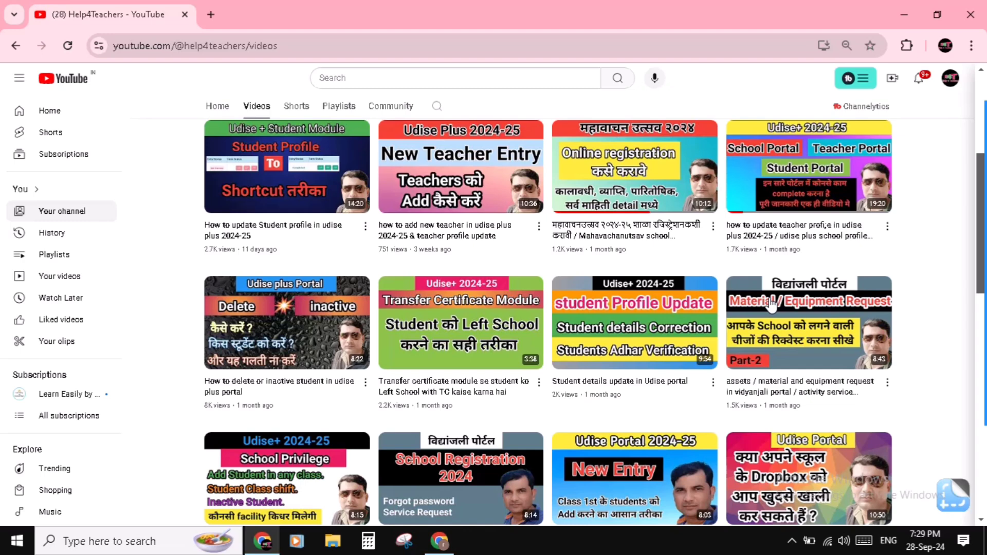
{"action": "mouse_move", "coordinate": [772, 304]}
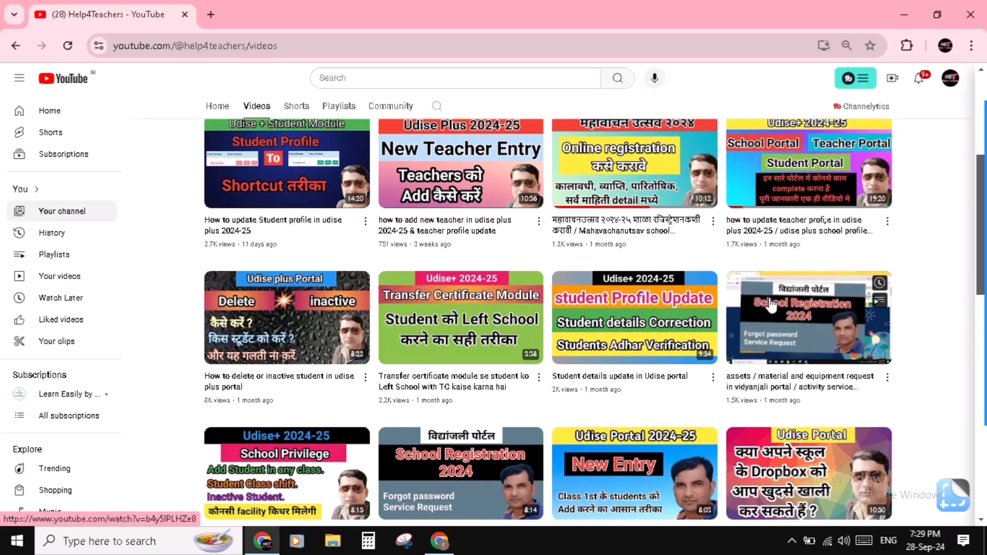
{"action": "scroll", "coordinate": [771, 305], "scroll_direction": "down", "scroll_amount": 1}
{"action": "scroll", "coordinate": [771, 304], "scroll_direction": "down", "scroll_amount": 2}
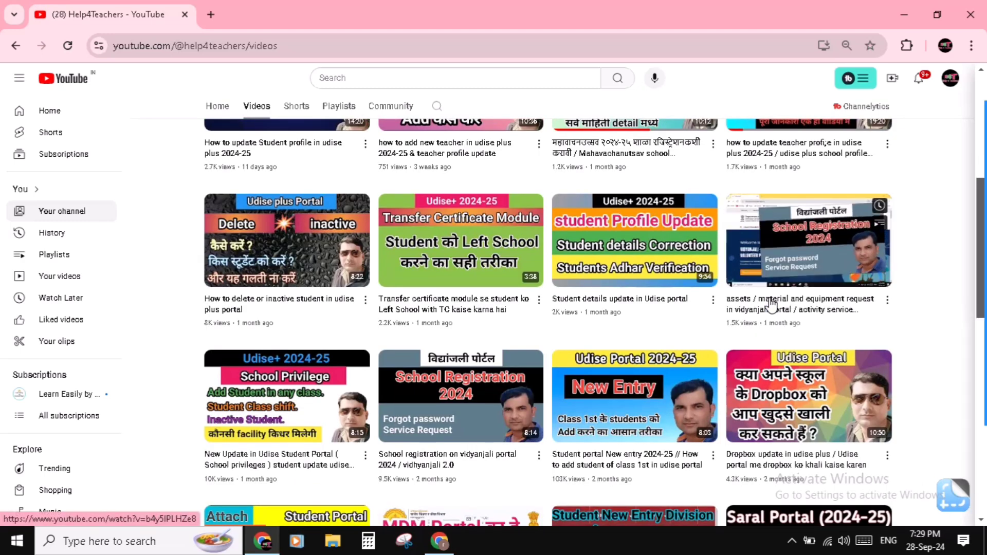
{"action": "scroll", "coordinate": [771, 304], "scroll_direction": "down", "scroll_amount": 1}
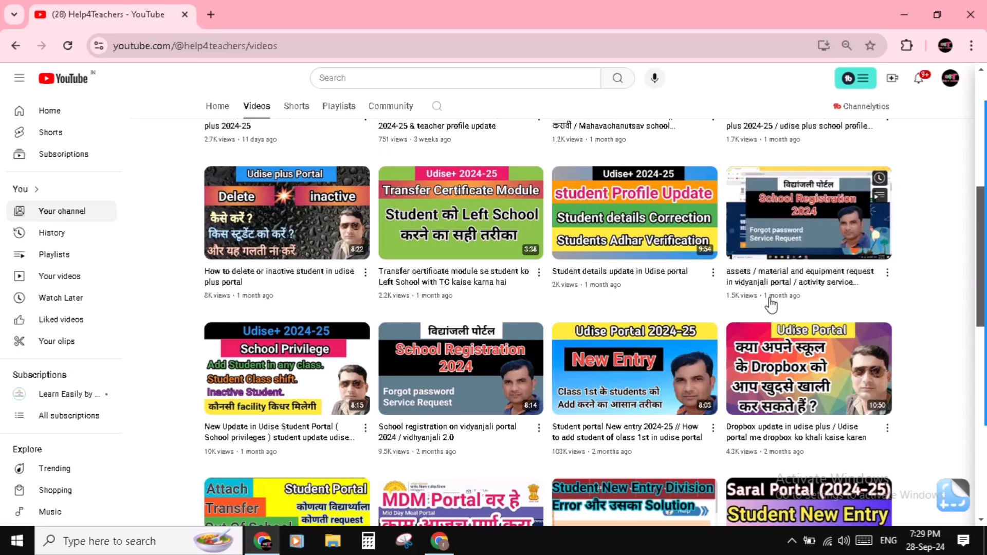
{"action": "scroll", "coordinate": [771, 304], "scroll_direction": "down", "scroll_amount": 1}
{"action": "scroll", "coordinate": [772, 306], "scroll_direction": "down", "scroll_amount": 2}
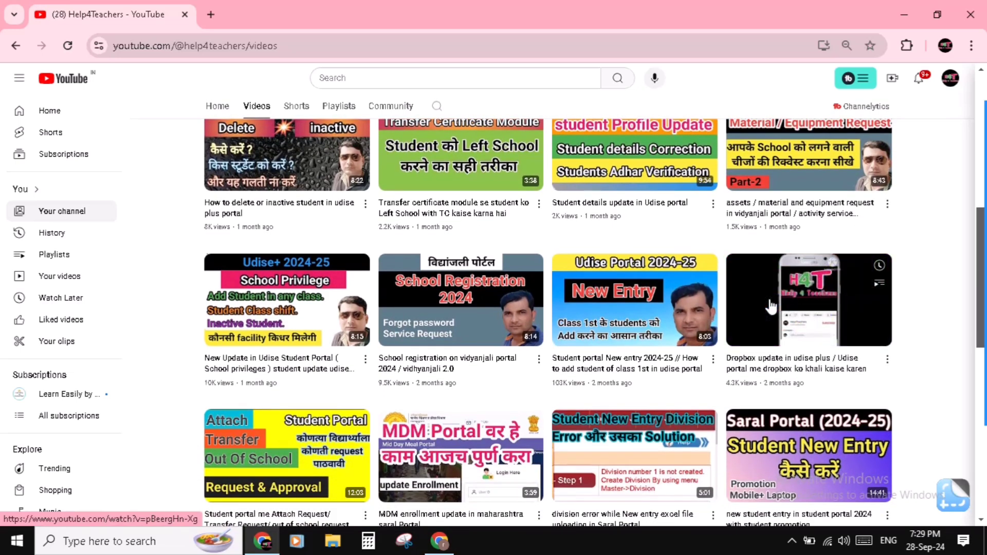
{"action": "scroll", "coordinate": [771, 306], "scroll_direction": "down", "scroll_amount": 1}
{"action": "scroll", "coordinate": [771, 306], "scroll_direction": "down", "scroll_amount": 1}
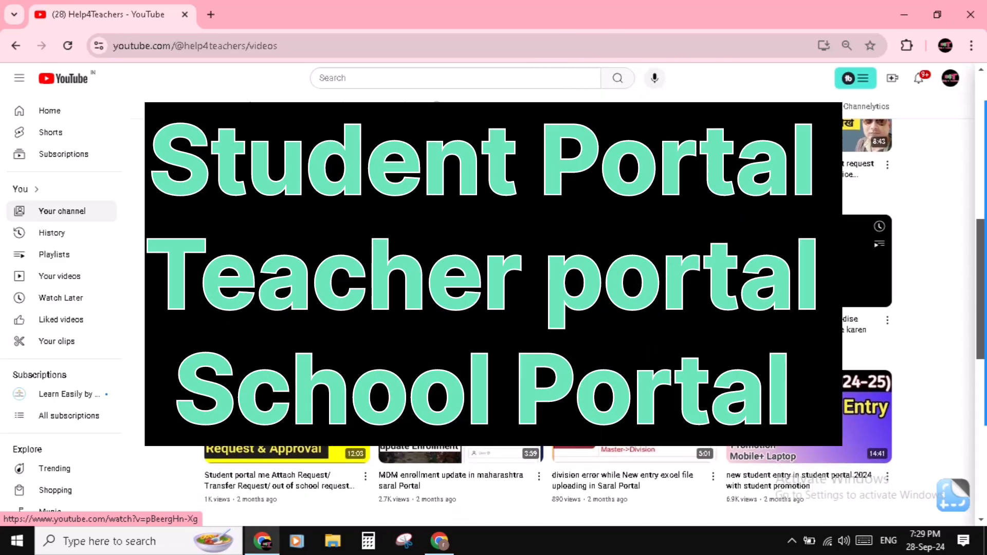
{"action": "scroll", "coordinate": [771, 306], "scroll_direction": "down", "scroll_amount": 1}
{"action": "scroll", "coordinate": [771, 306], "scroll_direction": "down", "scroll_amount": 1}
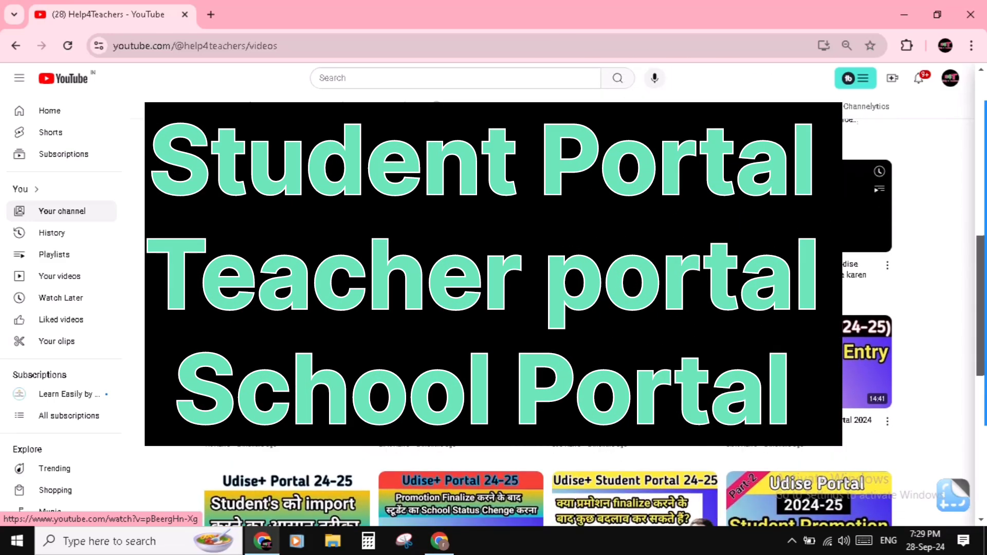
{"action": "scroll", "coordinate": [771, 305], "scroll_direction": "down", "scroll_amount": 1}
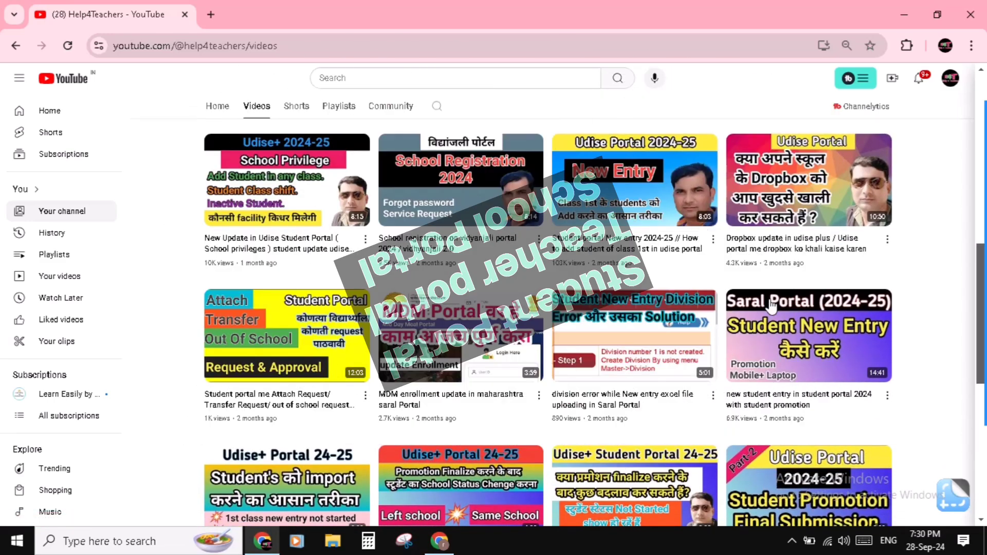
{"action": "scroll", "coordinate": [773, 307], "scroll_direction": "down", "scroll_amount": 1}
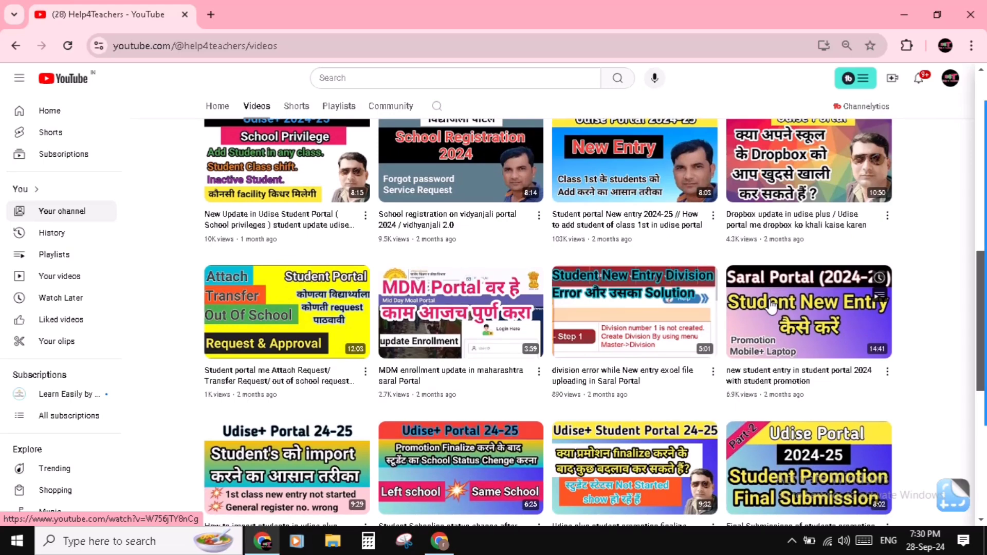
{"action": "scroll", "coordinate": [772, 306], "scroll_direction": "down", "scroll_amount": 1}
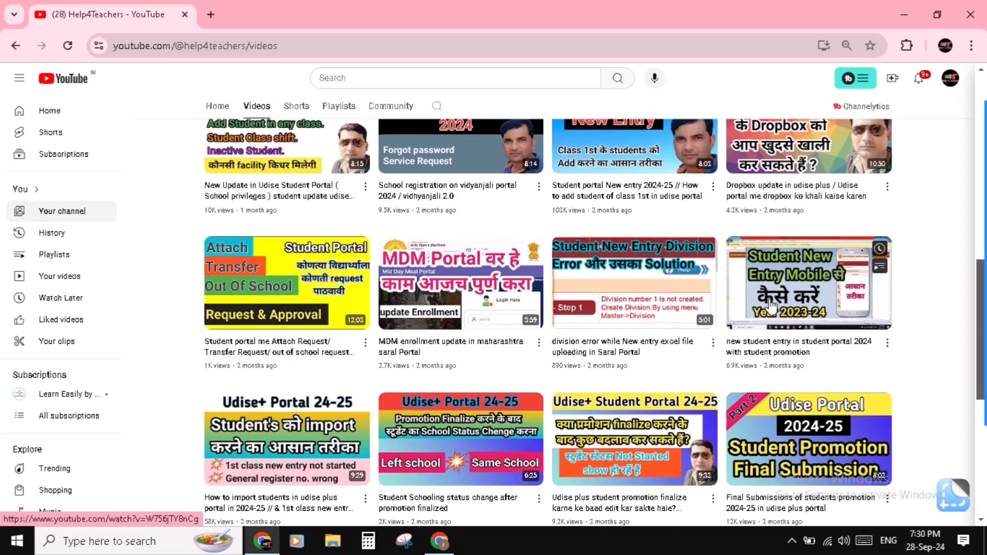
{"action": "scroll", "coordinate": [772, 306], "scroll_direction": "down", "scroll_amount": 1}
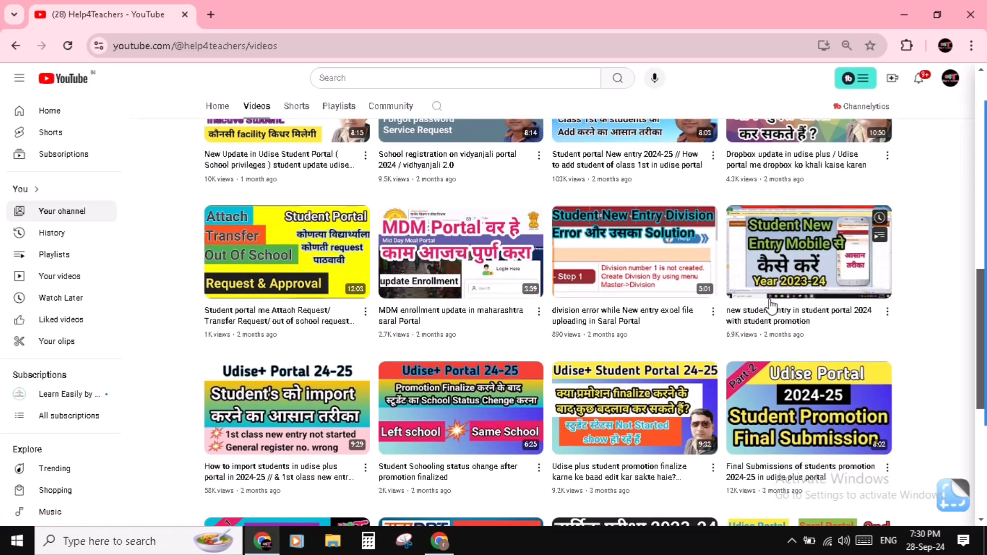
{"action": "scroll", "coordinate": [771, 306], "scroll_direction": "down", "scroll_amount": 1}
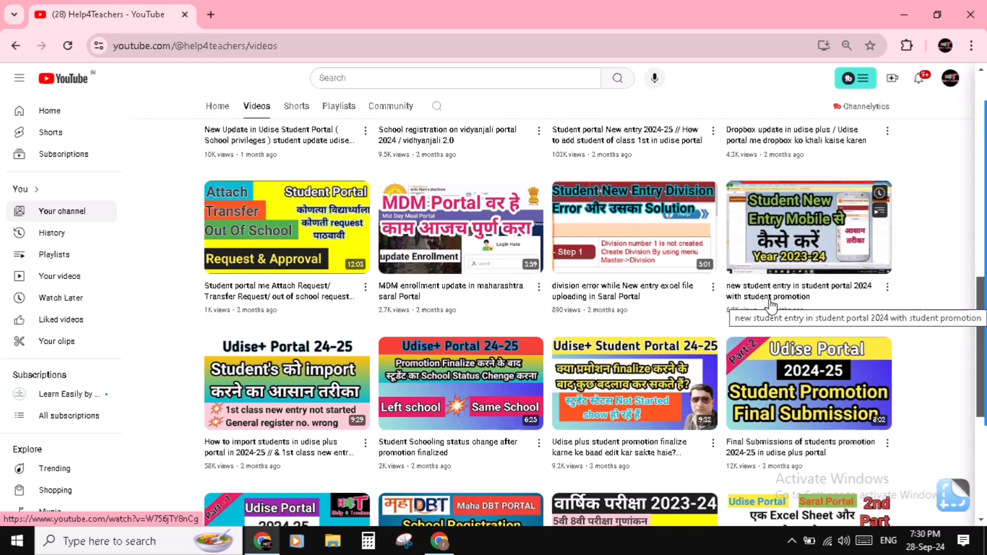
{"action": "scroll", "coordinate": [771, 307], "scroll_direction": "down", "scroll_amount": 4}
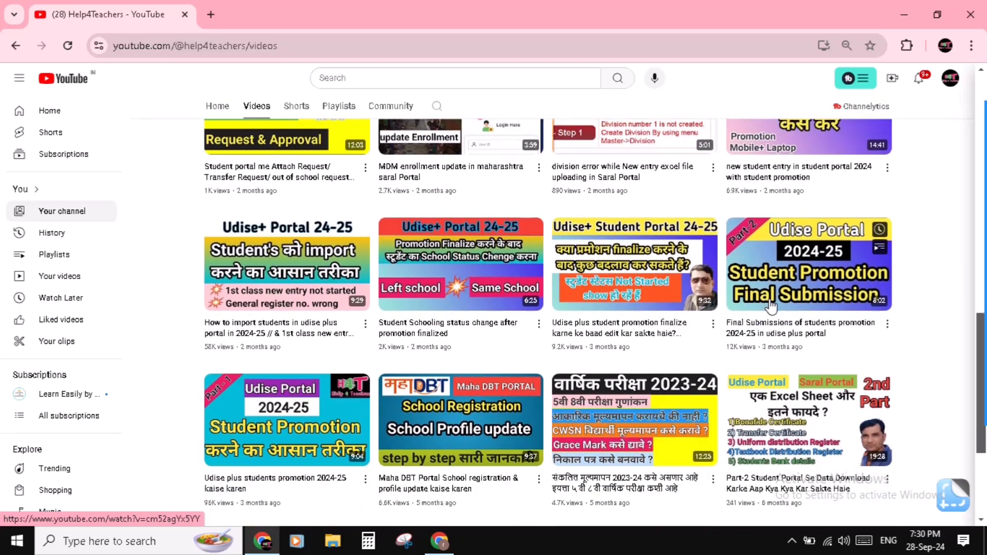
{"action": "scroll", "coordinate": [771, 307], "scroll_direction": "down", "scroll_amount": 1}
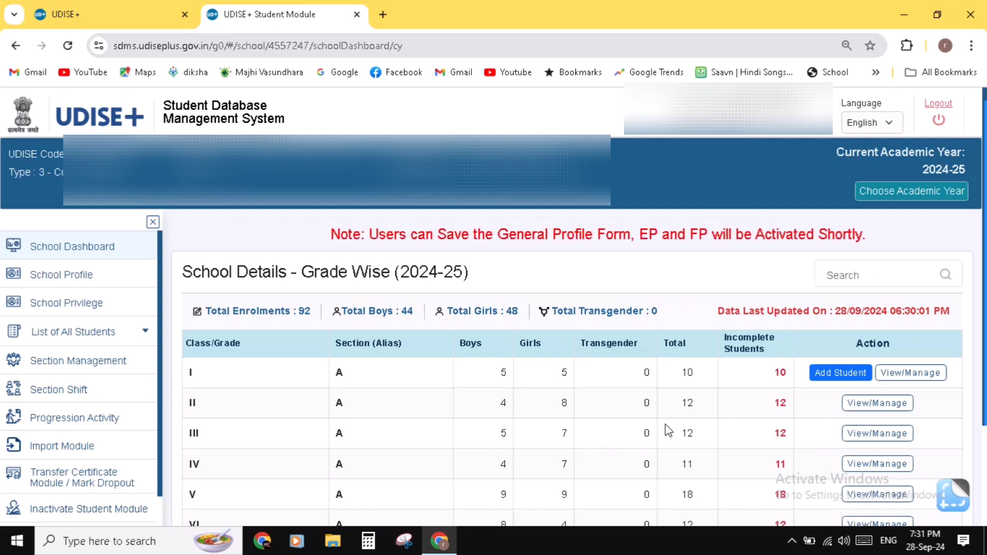
Step: Open the student list of Class I, section A from the grade-wise school details
{"action": "left_click", "coordinate": [908, 374]}
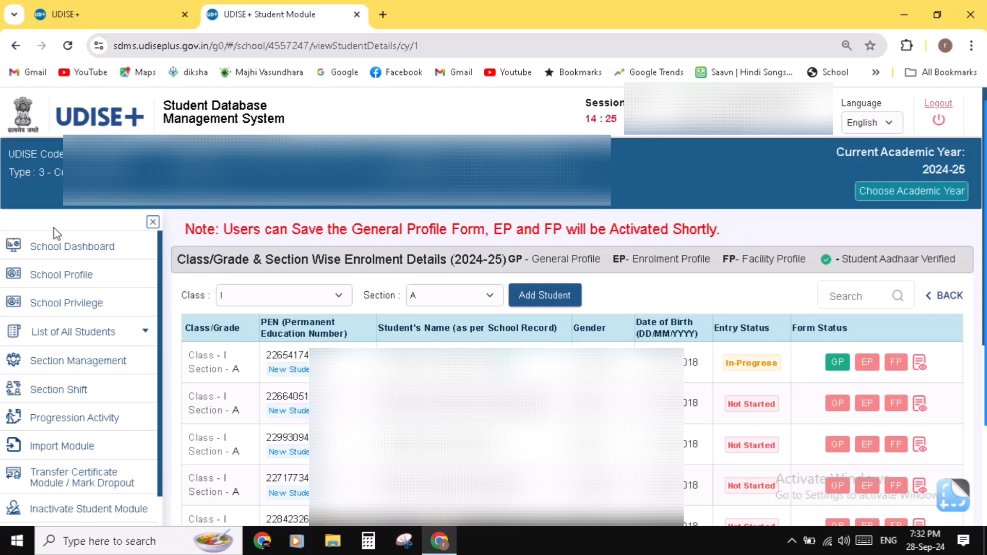
{"action": "left_click", "coordinate": [65, 249]}
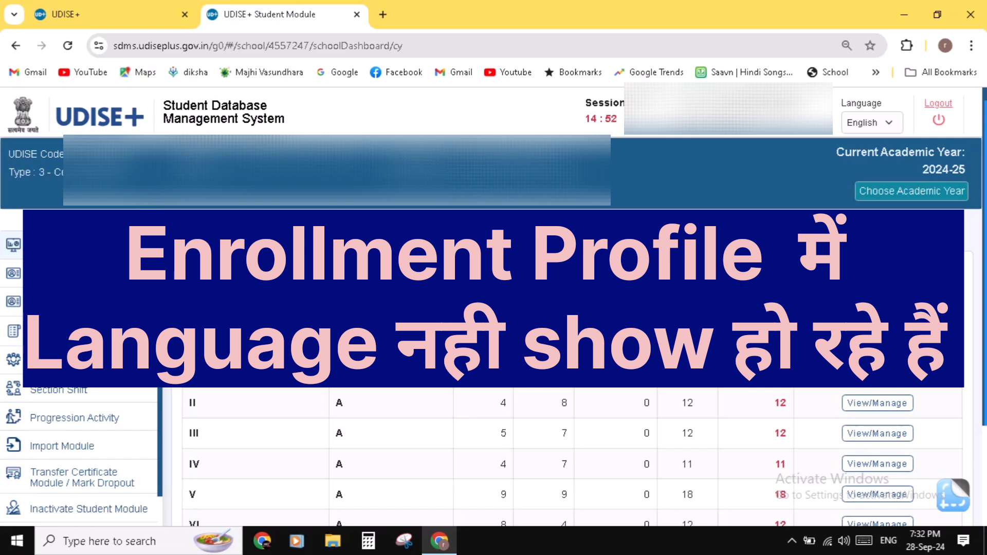
{"action": "left_click", "coordinate": [908, 373]}
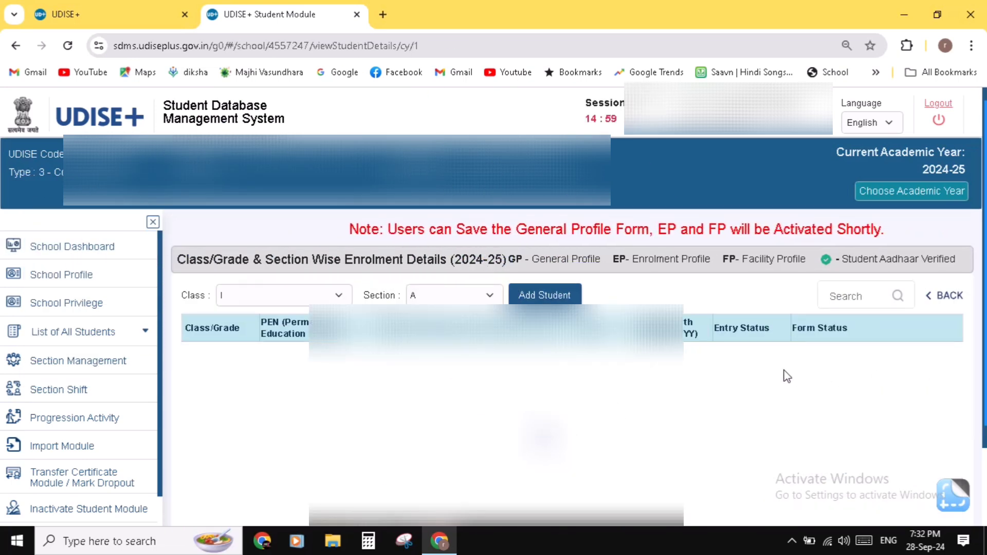
Step: Open the first Class I student's enrolment profile and check the options for the languages group studied by the student
{"action": "scroll", "coordinate": [784, 371], "scroll_direction": "down", "scroll_amount": 1}
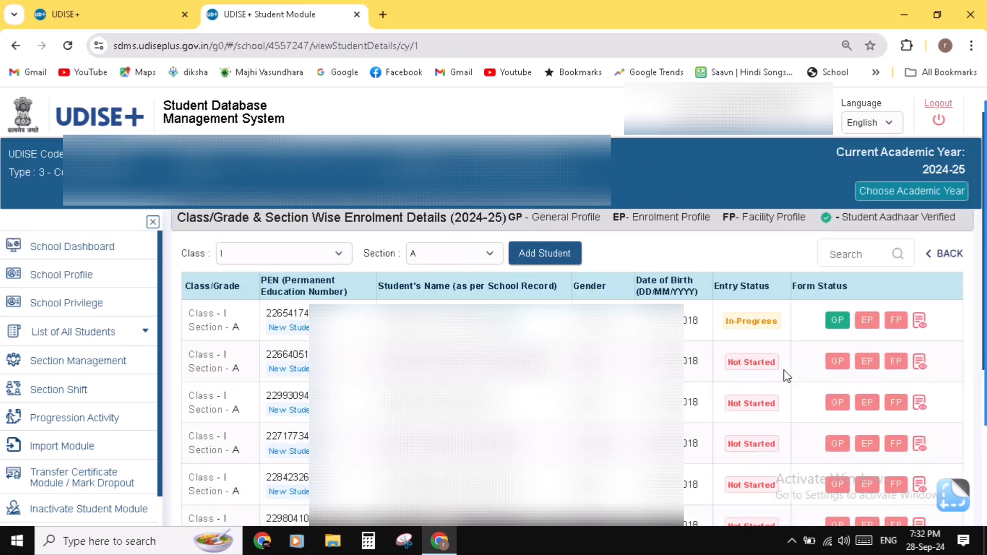
{"action": "left_click", "coordinate": [867, 320]}
{"action": "scroll", "coordinate": [620, 382], "scroll_direction": "down", "scroll_amount": 3}
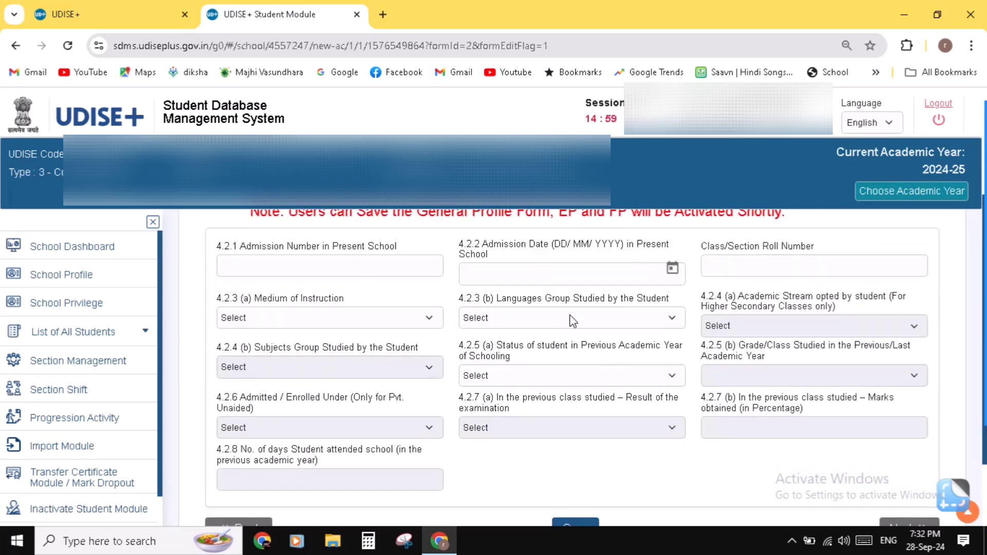
{"action": "left_click", "coordinate": [672, 321]}
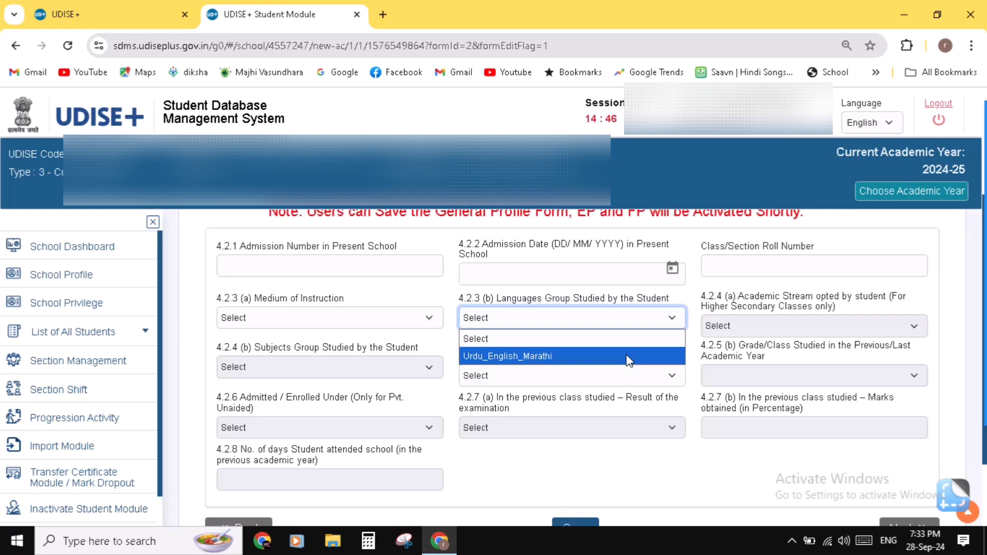
{"action": "left_click", "coordinate": [688, 300]}
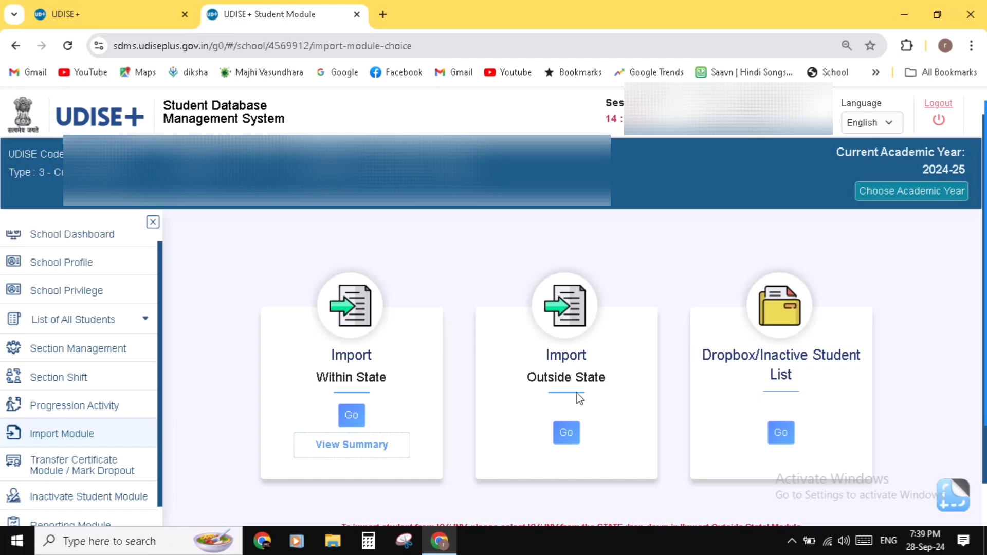
Step: Open the within-state student import and its Get PEN & DOB lookup, and examine the Aadhaar number and year of birth fields
{"action": "left_click", "coordinate": [355, 417]}
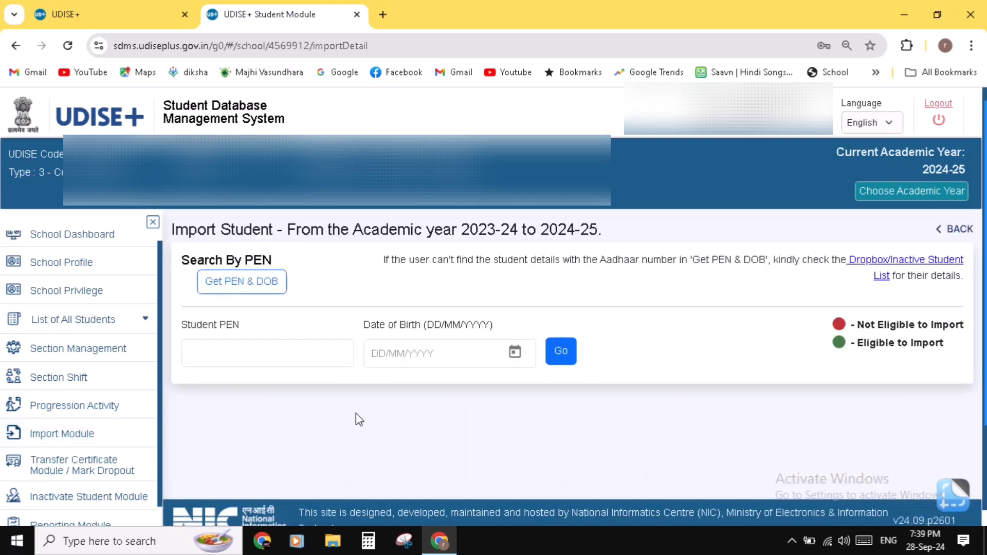
{"action": "left_click", "coordinate": [253, 286]}
{"action": "left_click", "coordinate": [487, 275]}
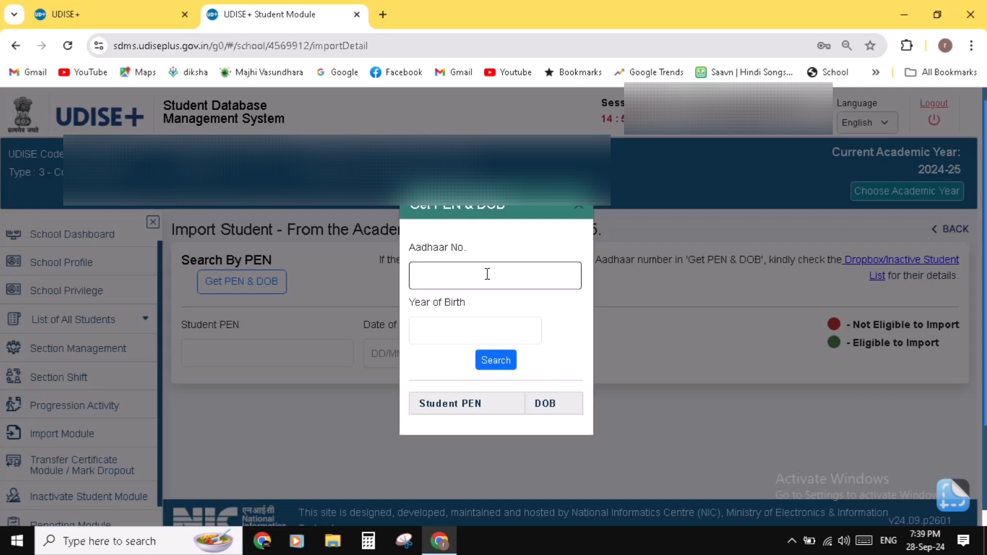
{"action": "left_click", "coordinate": [486, 272]}
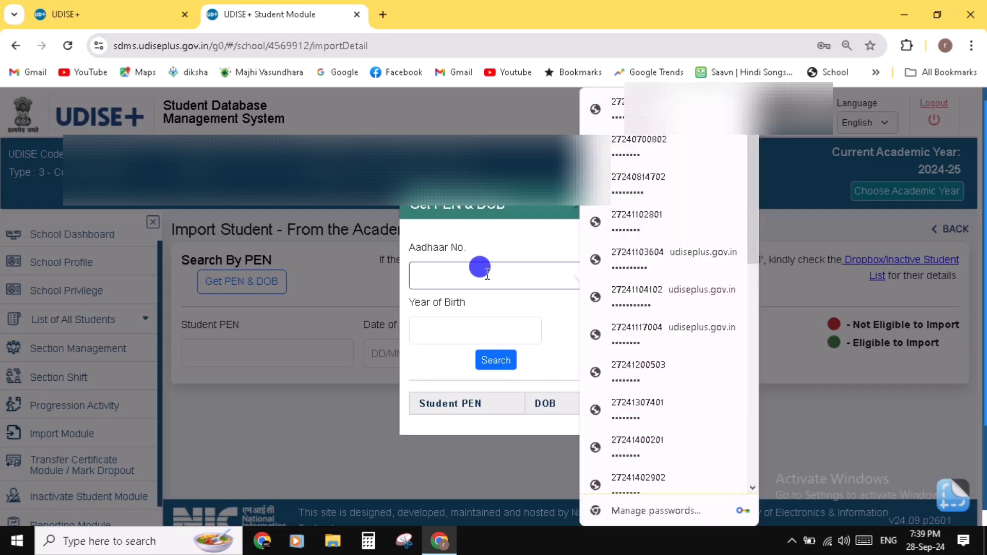
{"action": "left_click", "coordinate": [472, 330]}
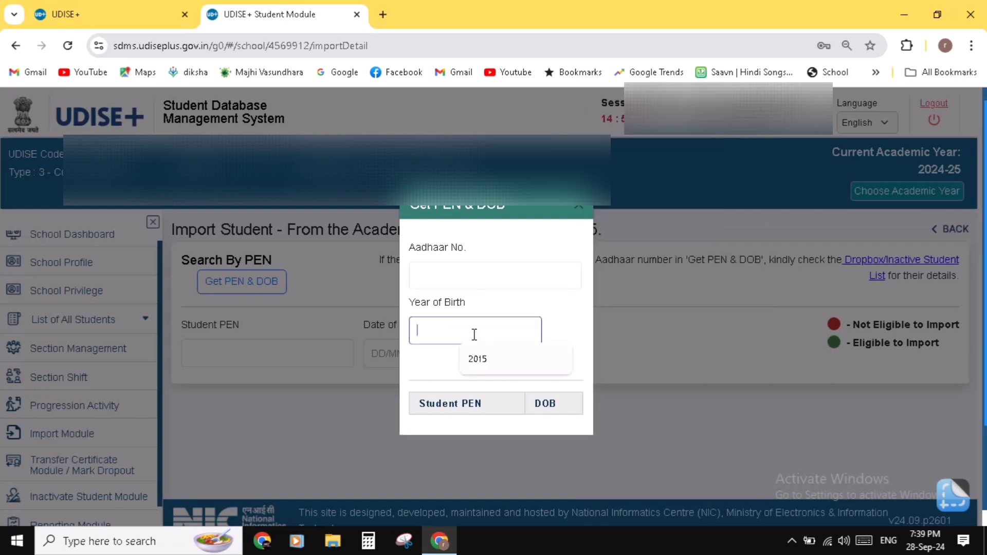
{"action": "left_click", "coordinate": [478, 278]}
{"action": "left_click", "coordinate": [487, 242]}
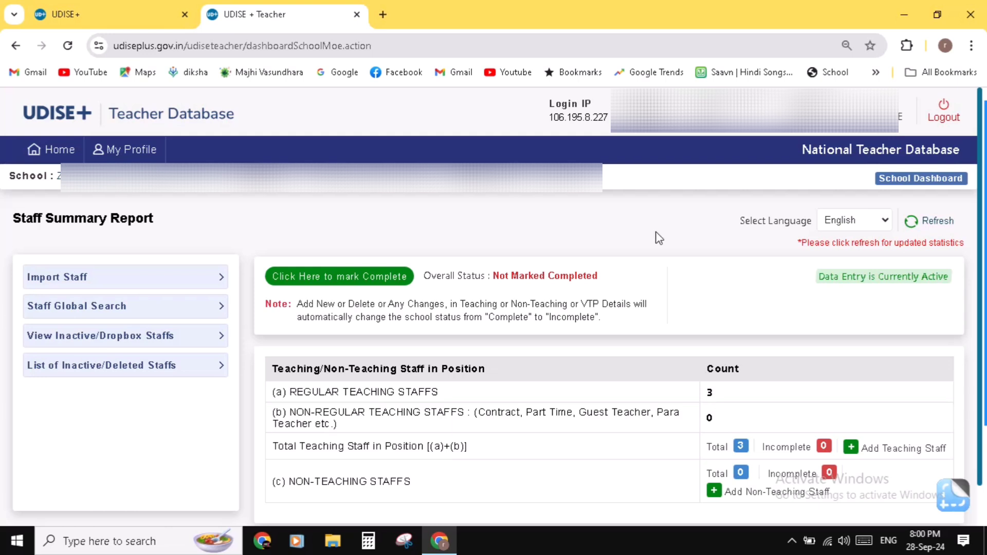
Step: Review the list of inactive and deleted staff with the deletion reasons, and return to the staff summary report
{"action": "left_click", "coordinate": [109, 372]}
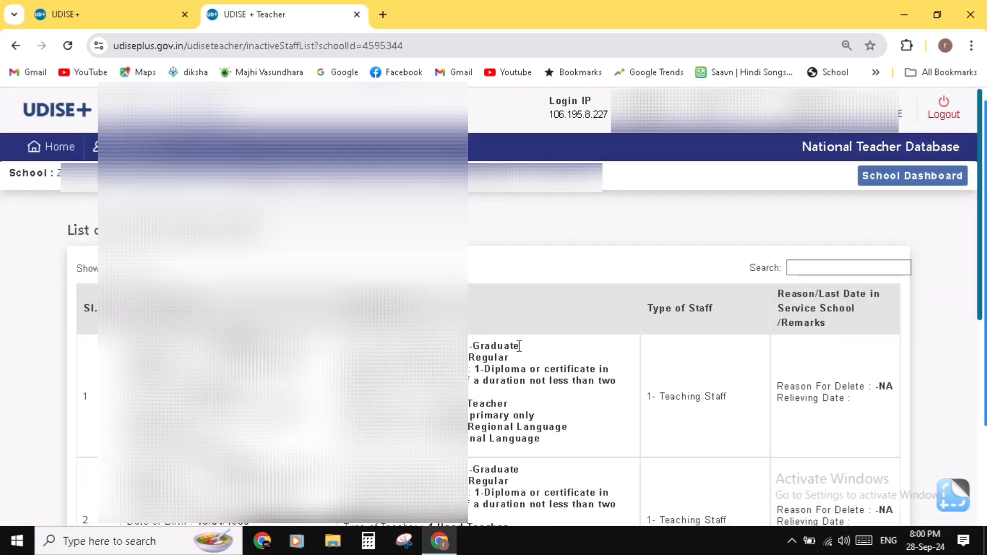
{"action": "scroll", "coordinate": [625, 431], "scroll_direction": "down", "scroll_amount": 7}
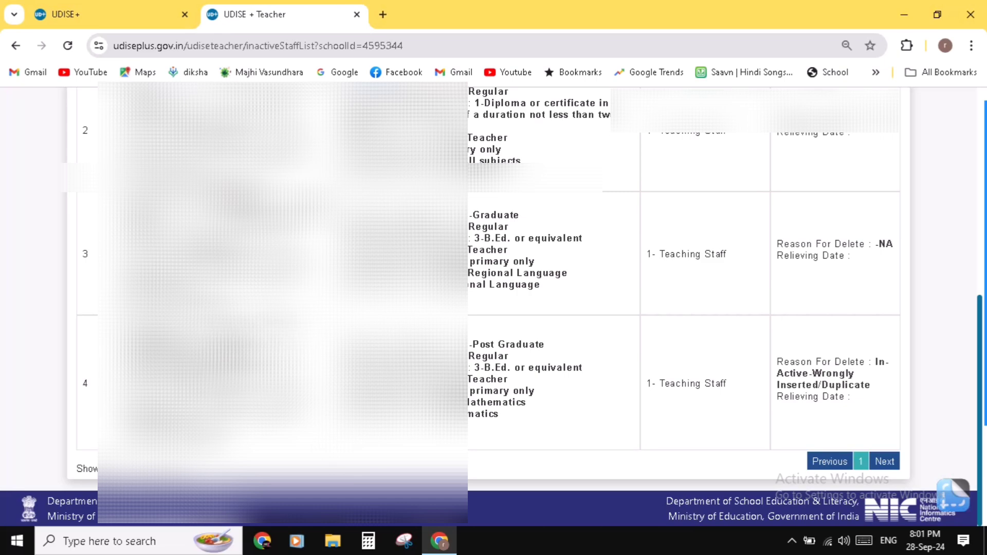
{"action": "scroll", "coordinate": [491, 304], "scroll_direction": "up", "scroll_amount": 3}
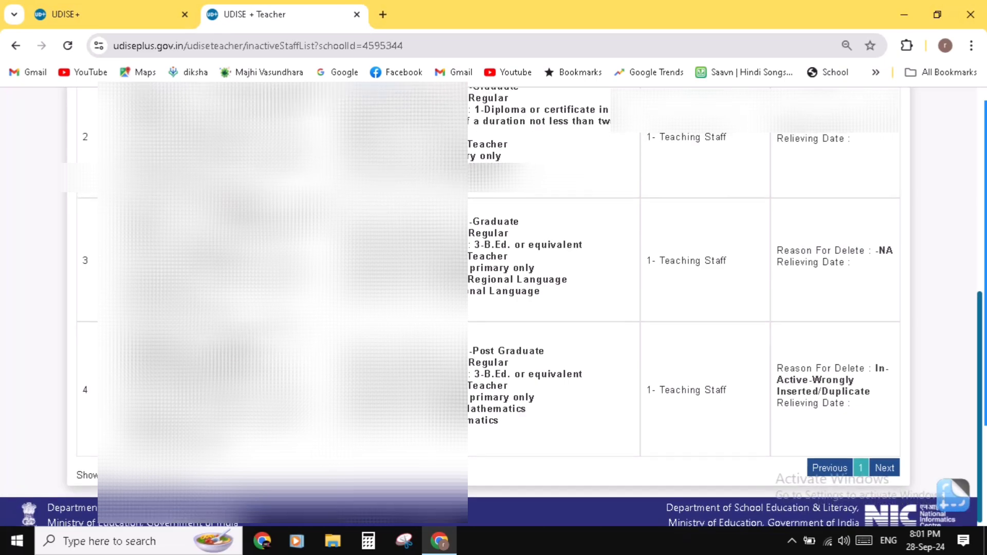
{"action": "scroll", "coordinate": [491, 303], "scroll_direction": "up", "scroll_amount": 5}
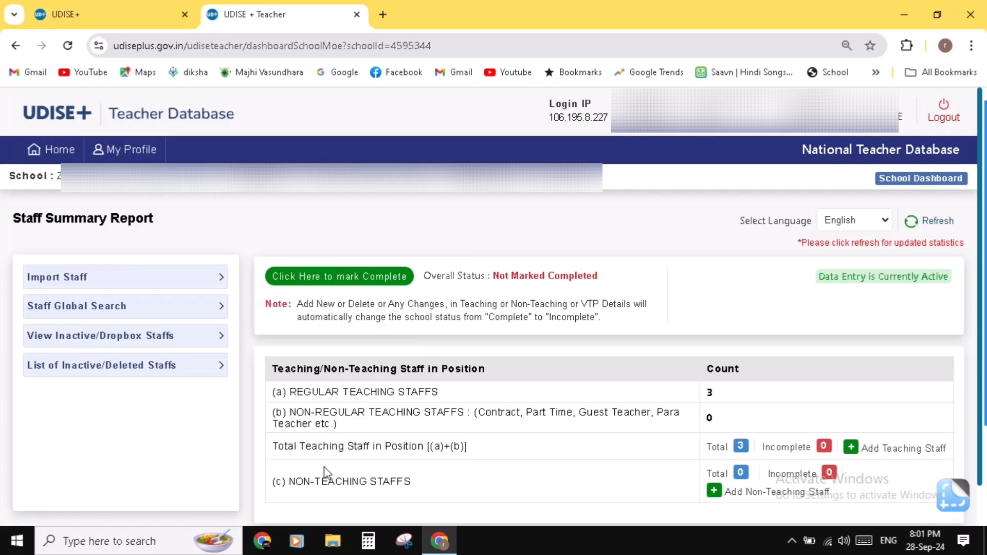
Step: View the Import Staff form with its national code and date of birth fields, and go back to the school dashboard
{"action": "scroll", "coordinate": [214, 449], "scroll_direction": "down", "scroll_amount": 1}
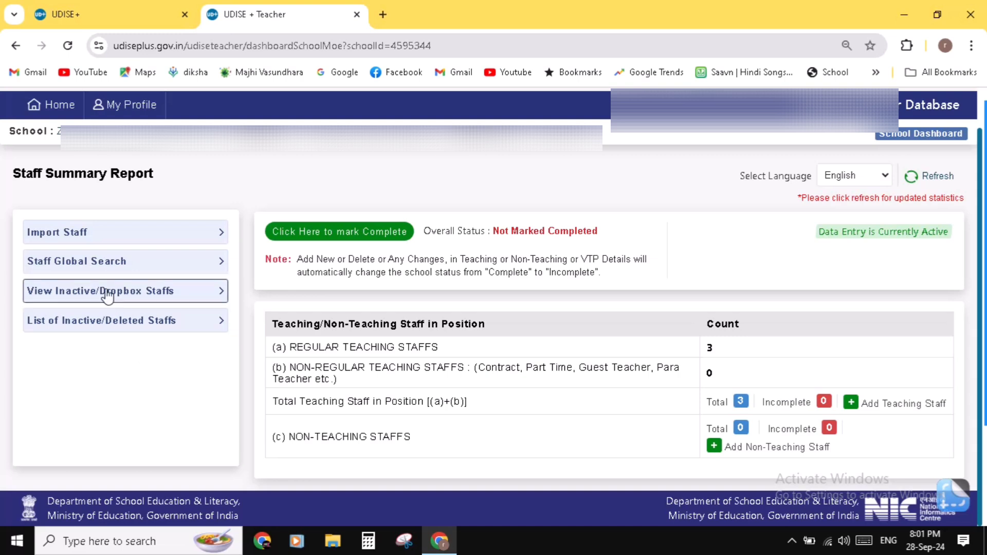
{"action": "left_click", "coordinate": [122, 244]}
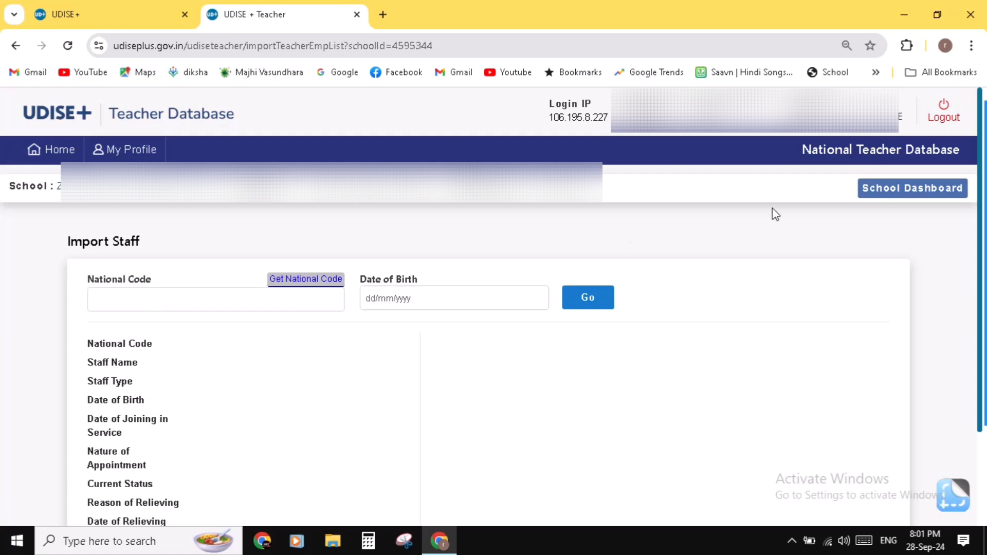
{"action": "left_click", "coordinate": [899, 199]}
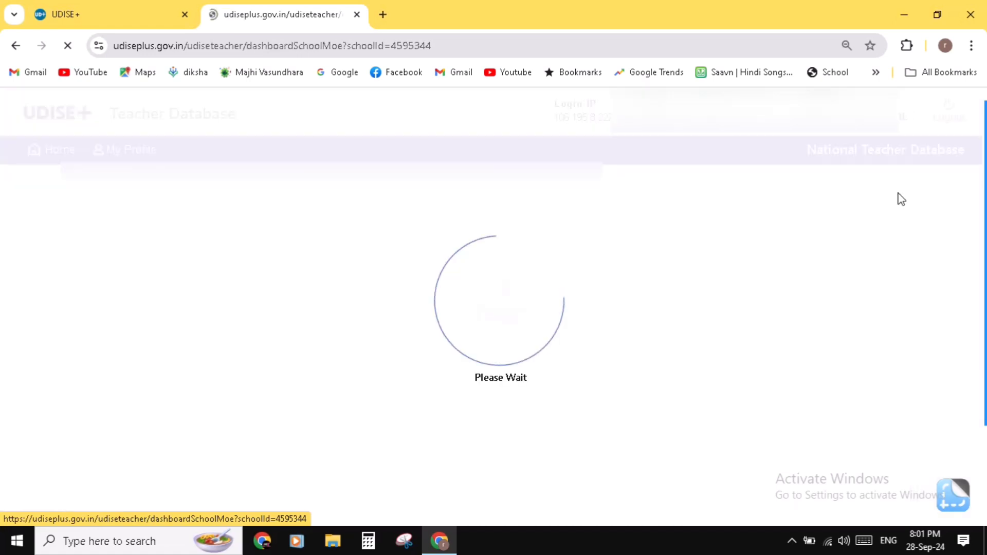